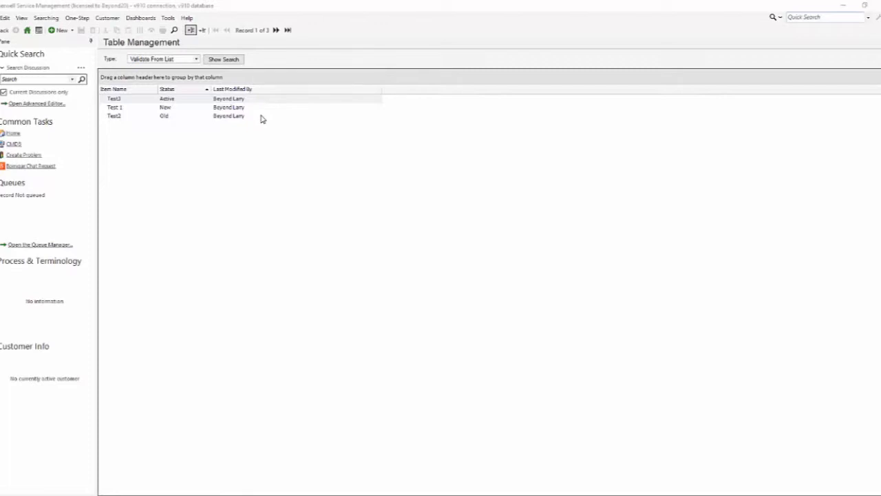
# Create a Validate From List record with item name Test4 and status Old, save it, and select it in the record list.
pyautogui.click(60, 30)
pyautogui.click(142, 86)
pyautogui.write('Test4')
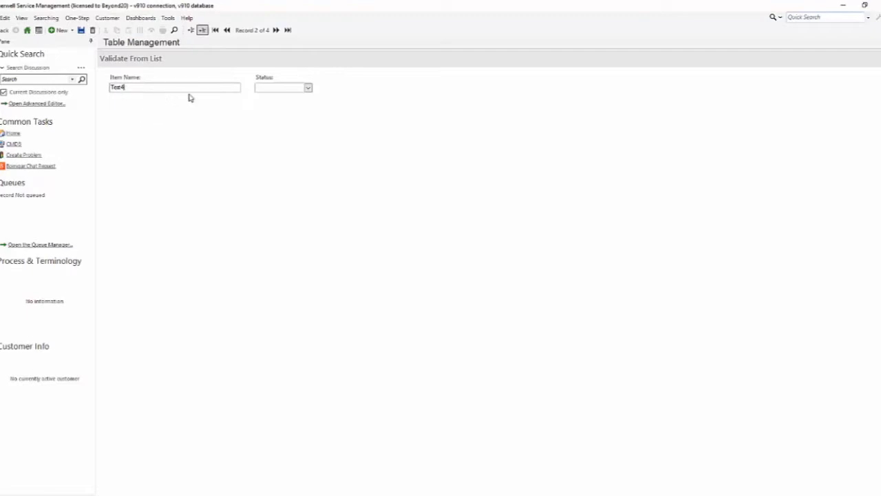
pyautogui.click(307, 88)
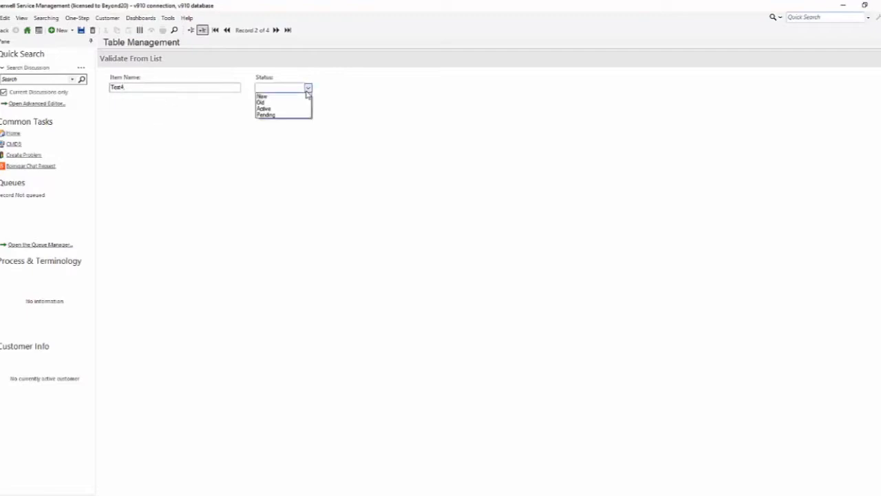
pyautogui.click(272, 102)
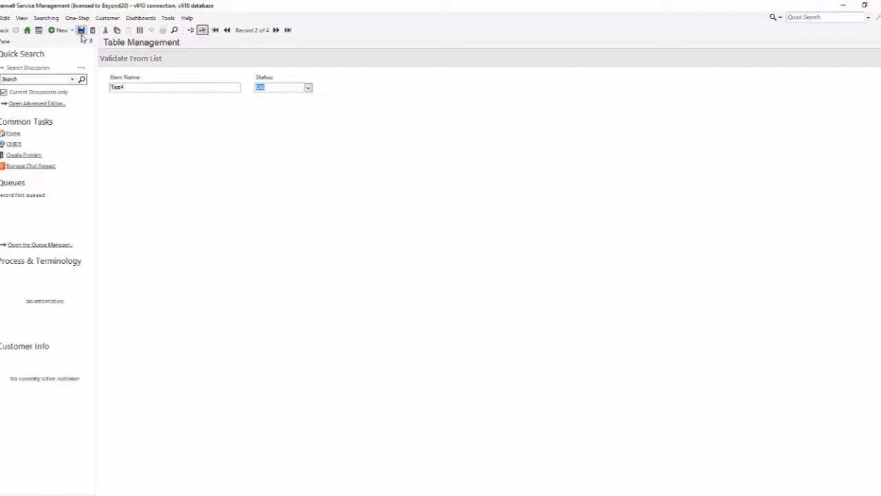
pyautogui.click(191, 30)
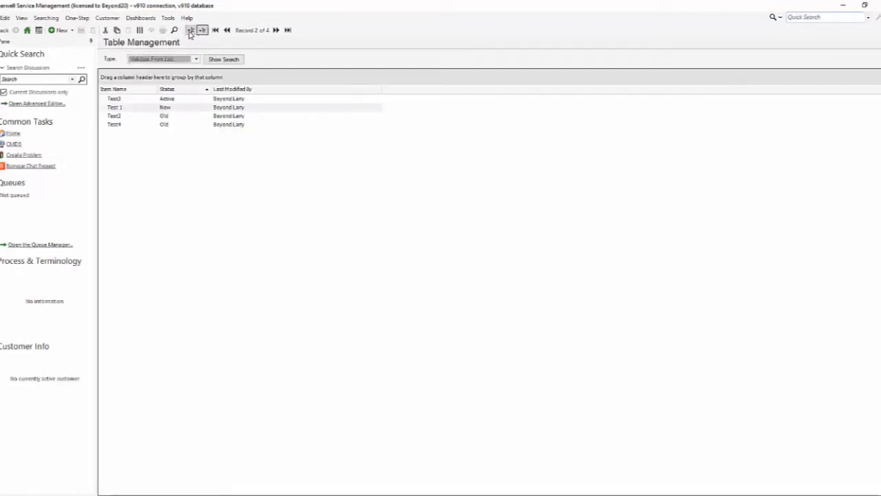
pyautogui.click(163, 125)
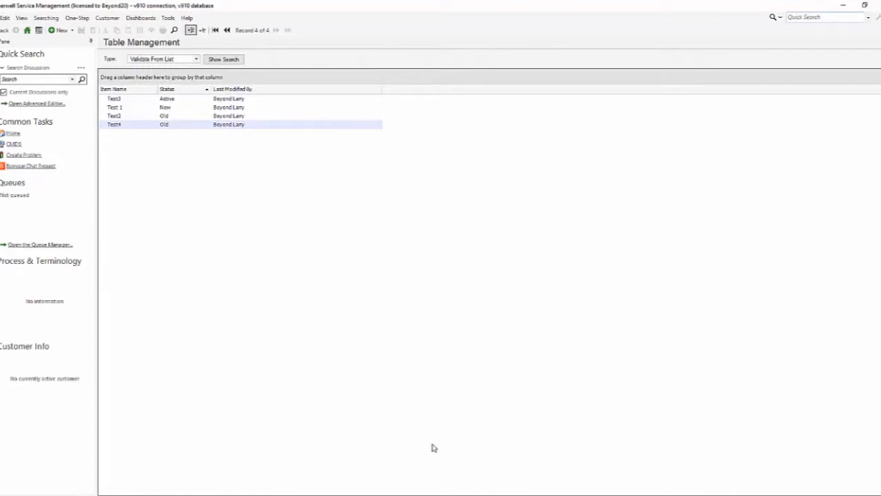
# Switch to Cherwell Service Management Administrator, open the ValidateFromList blueprint and select the Validate from List Status lookup table.
pyautogui.hotkey('alt', 'Tab')
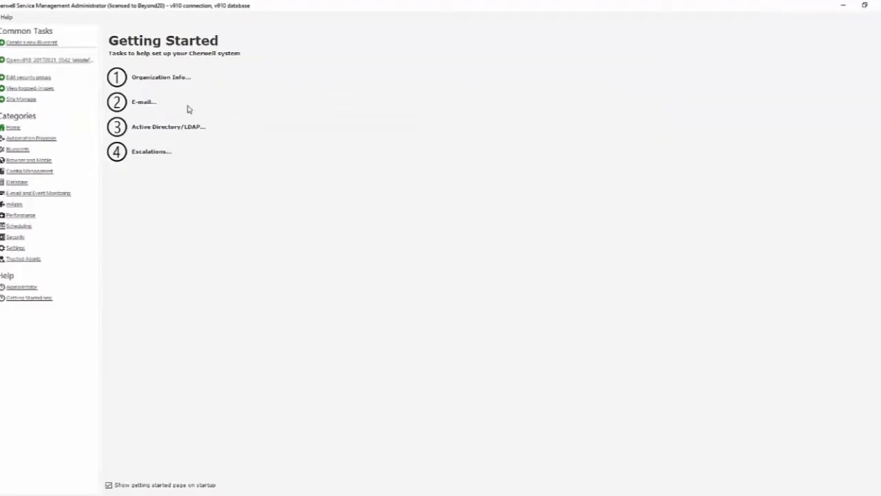
pyautogui.click(62, 60)
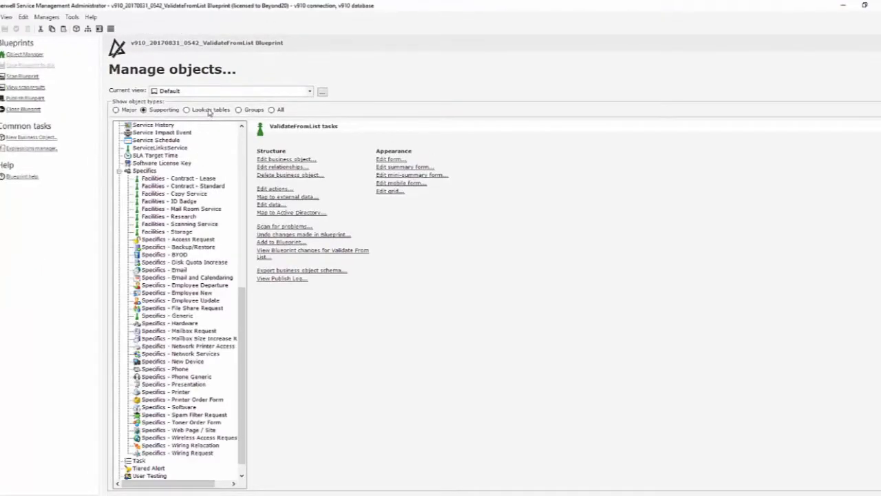
pyautogui.click(208, 110)
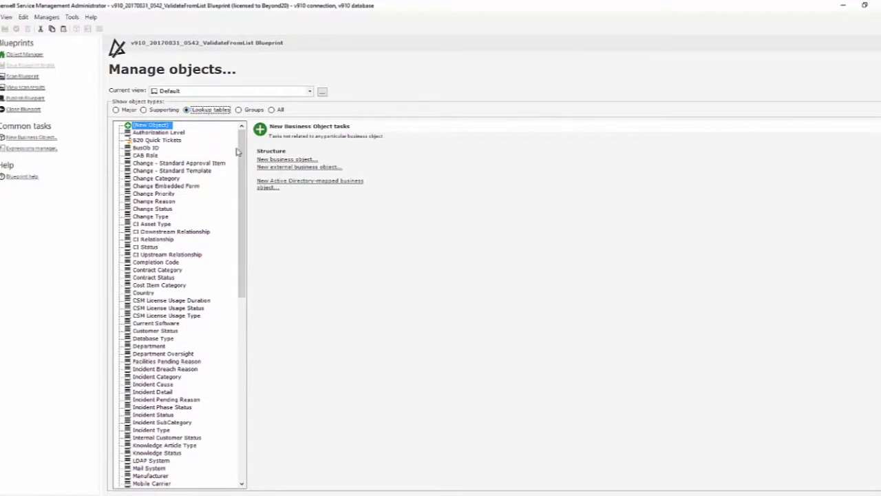
pyautogui.moveTo(241, 151); pyautogui.dragTo(245, 354)
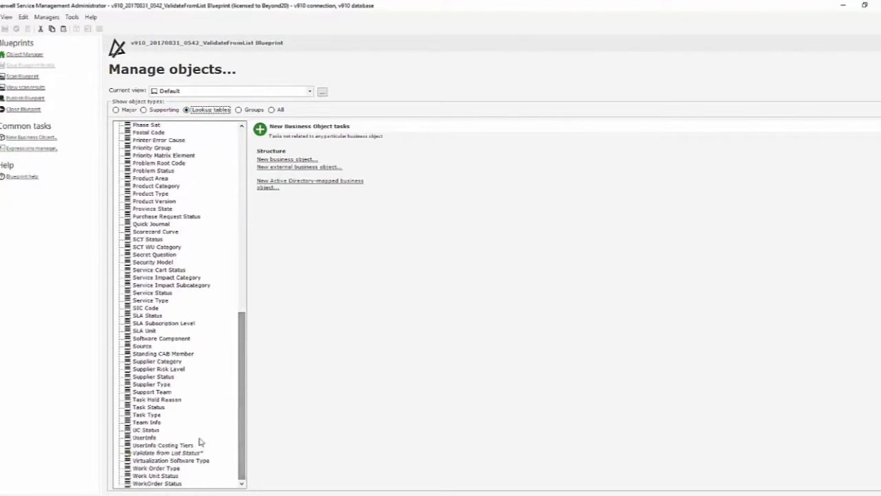
pyautogui.click(168, 453)
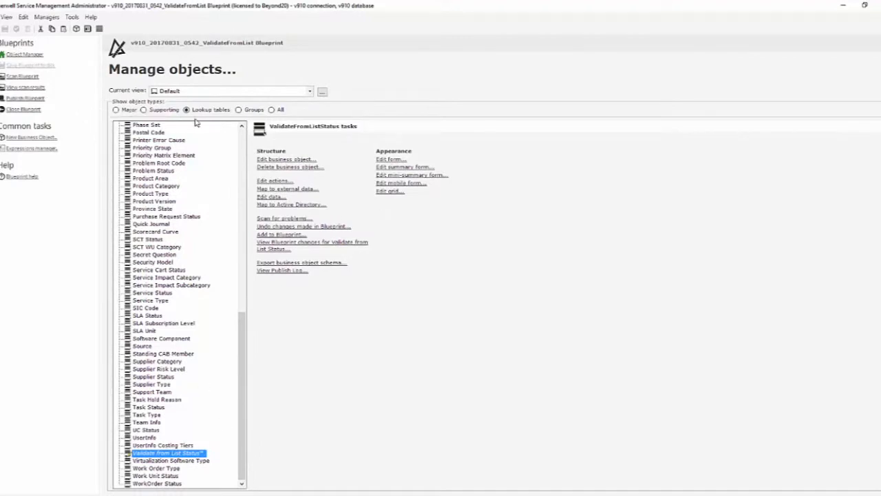
pyautogui.scroll(20, 242, 142)
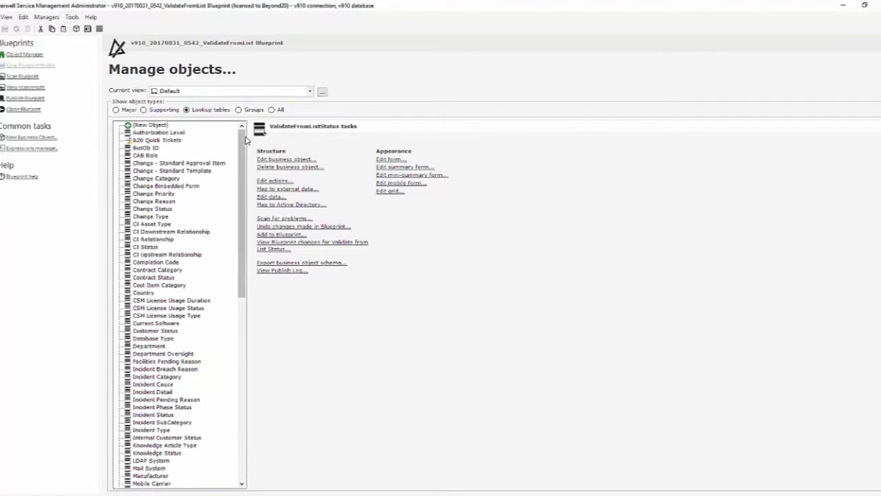
pyautogui.click(146, 126)
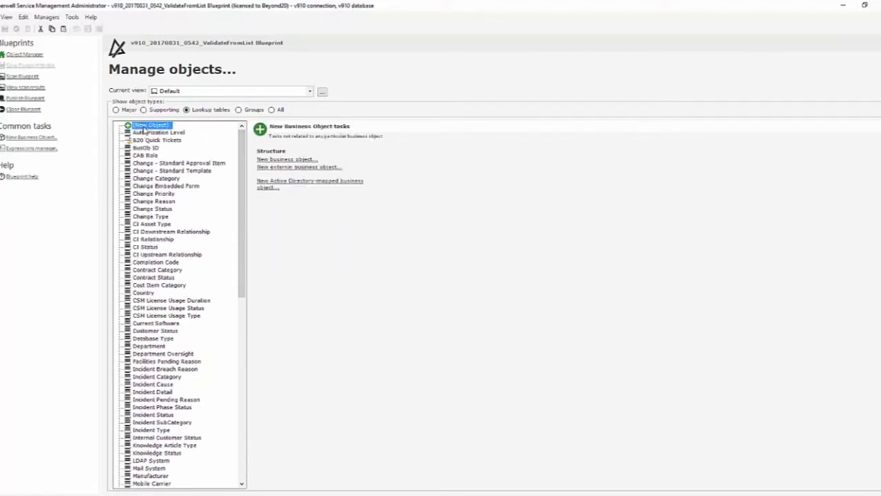
pyautogui.click(284, 160)
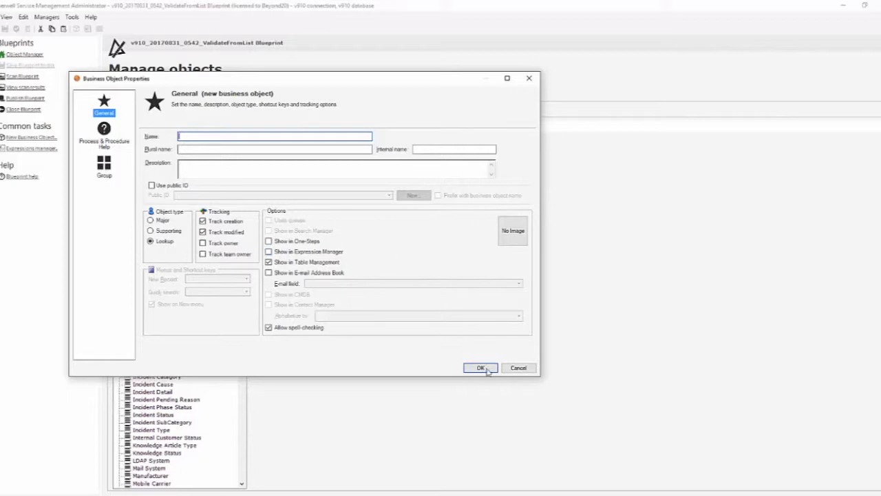
pyautogui.click(517, 368)
# Open the Validate from List Status business object to examine its Status field, and return to the object manager.
pyautogui.moveTo(242, 244); pyautogui.dragTo(262, 444)
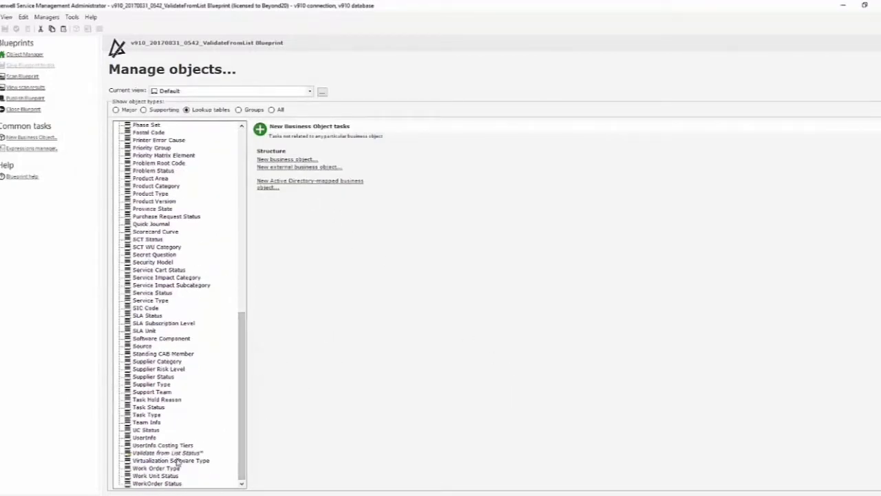
pyautogui.click(152, 454)
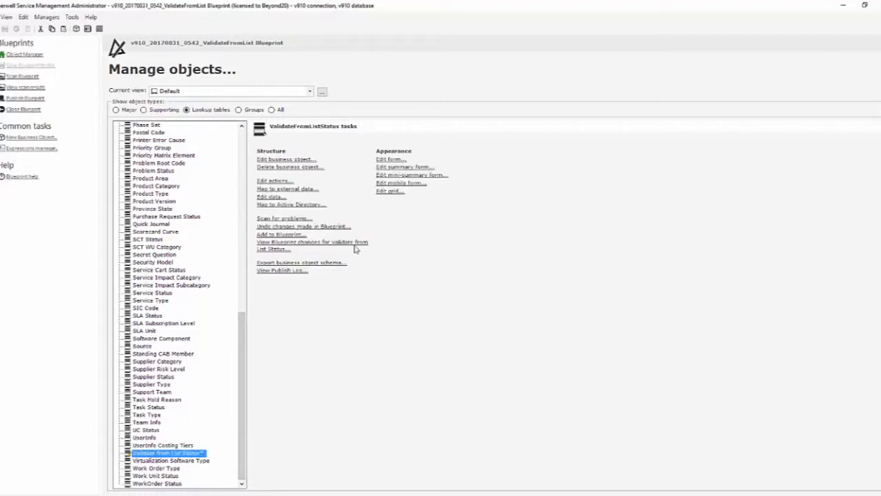
pyautogui.click(305, 160)
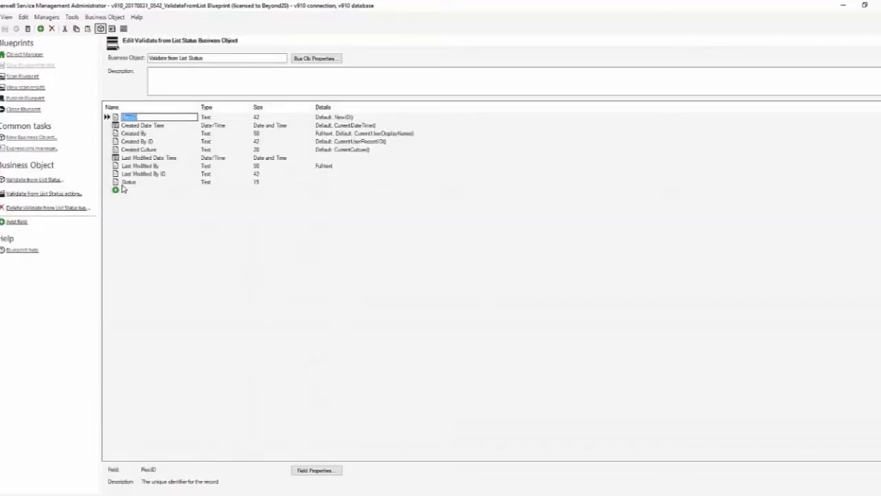
pyautogui.click(130, 183)
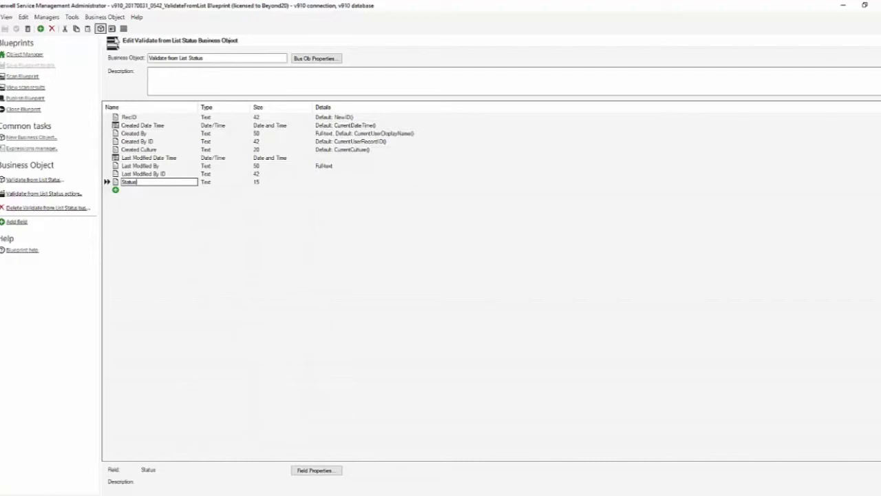
pyautogui.click(2, 29)
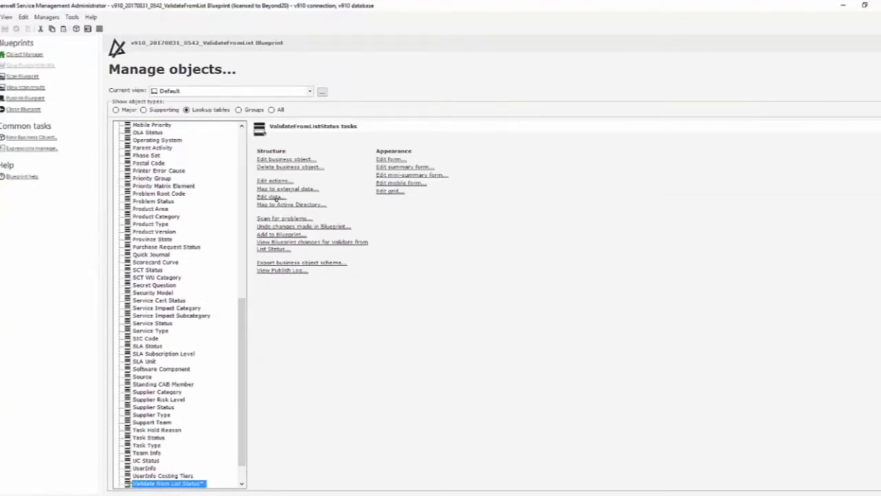
# Add and save the status records Old, New and Active in the blueprint data of Validate from List Status.
pyautogui.click(271, 197)
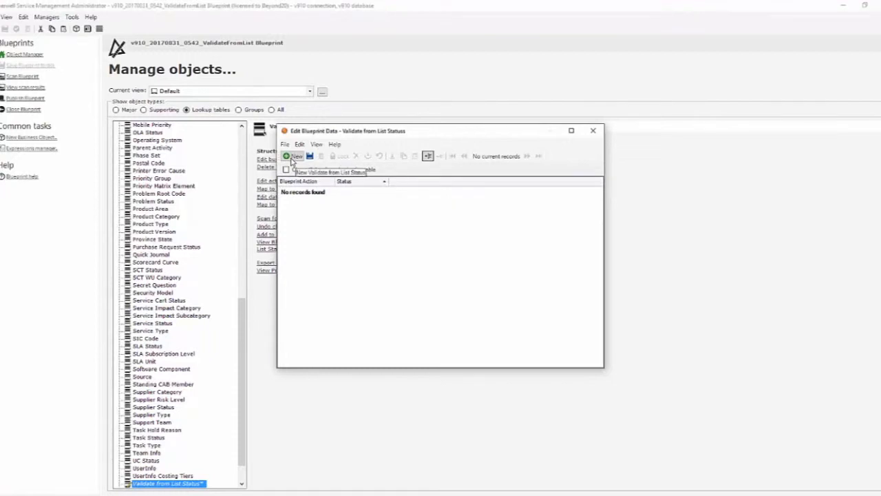
pyautogui.click(292, 157)
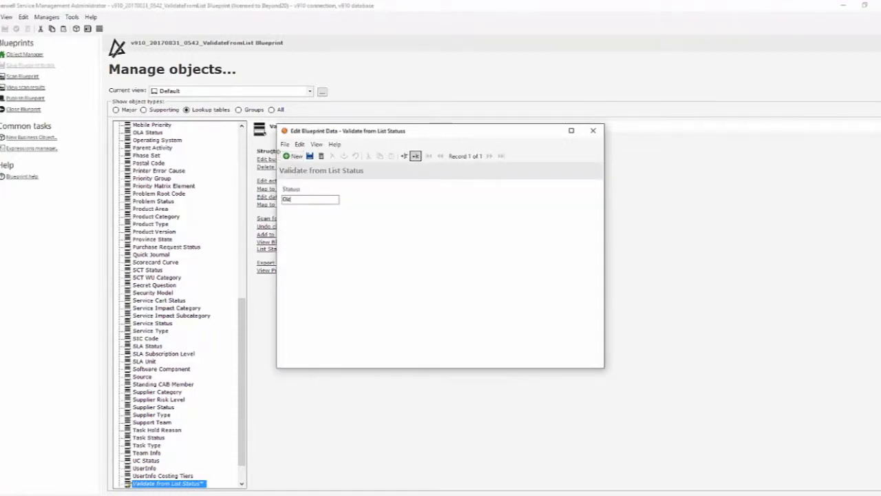
pyautogui.click(289, 157)
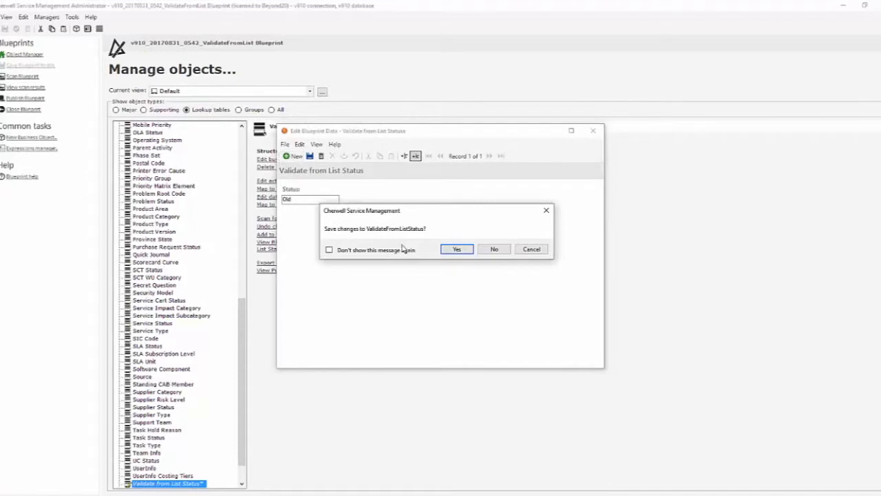
pyautogui.click(456, 250)
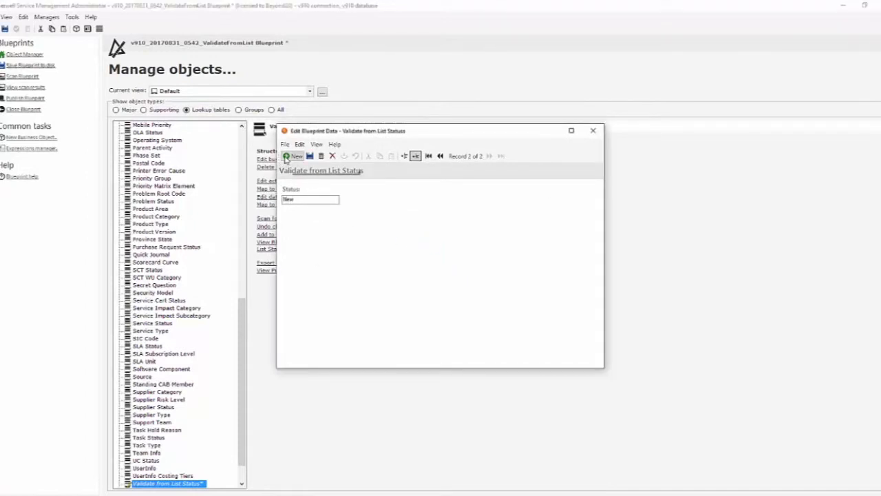
pyautogui.click(291, 156)
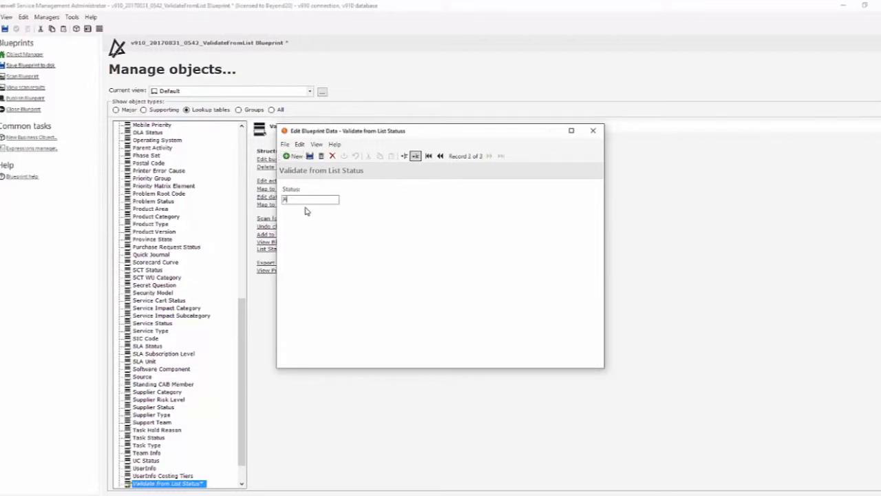
pyautogui.click(309, 156)
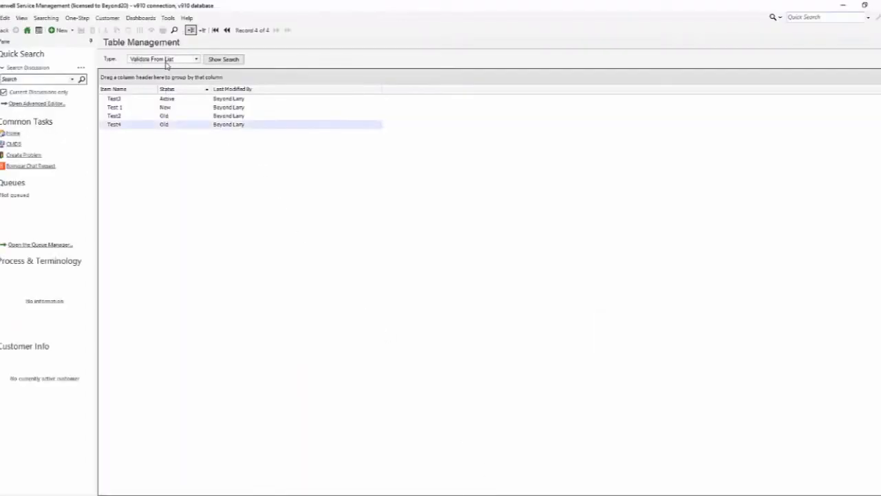
# In the Service Management client, open the Test4 record and check which choices its Status field offers.
pyautogui.doubleClick(165, 126)
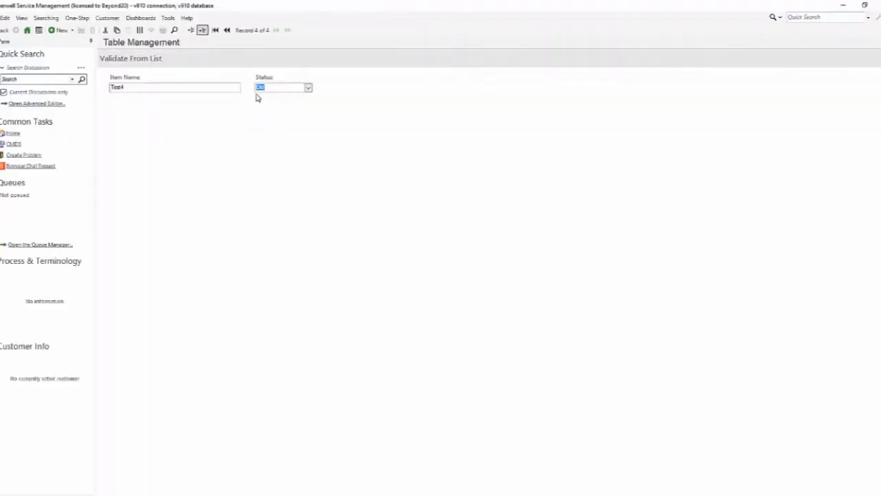
pyautogui.click(310, 89)
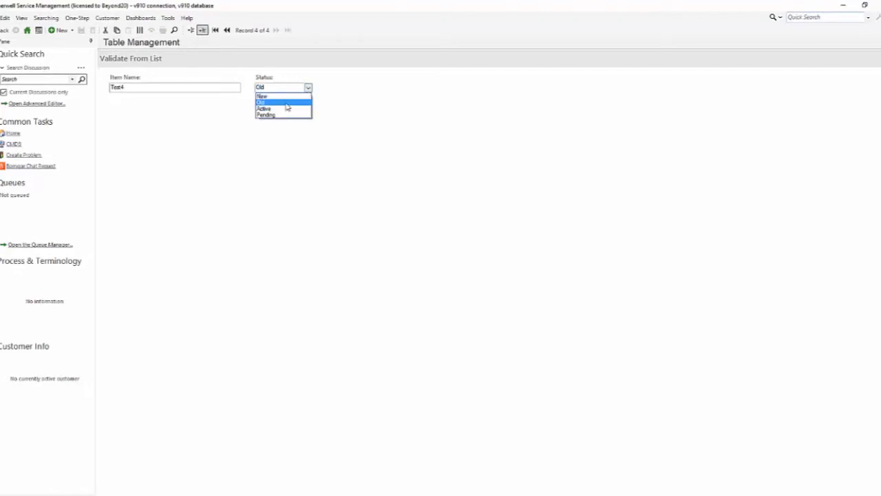
pyautogui.click(256, 280)
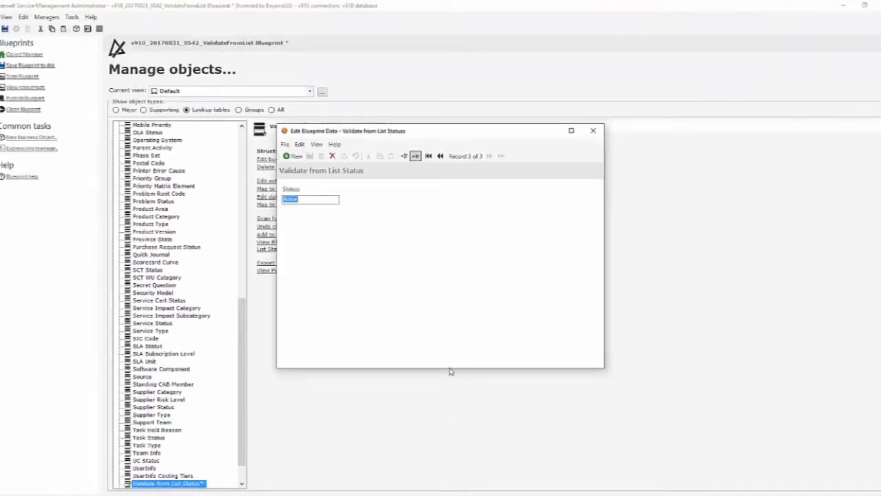
# Back in the Administrator, add and save the remaining status record in the lookup data, and close the data editor.
pyautogui.click(291, 158)
pyautogui.click(310, 156)
pyautogui.click(592, 133)
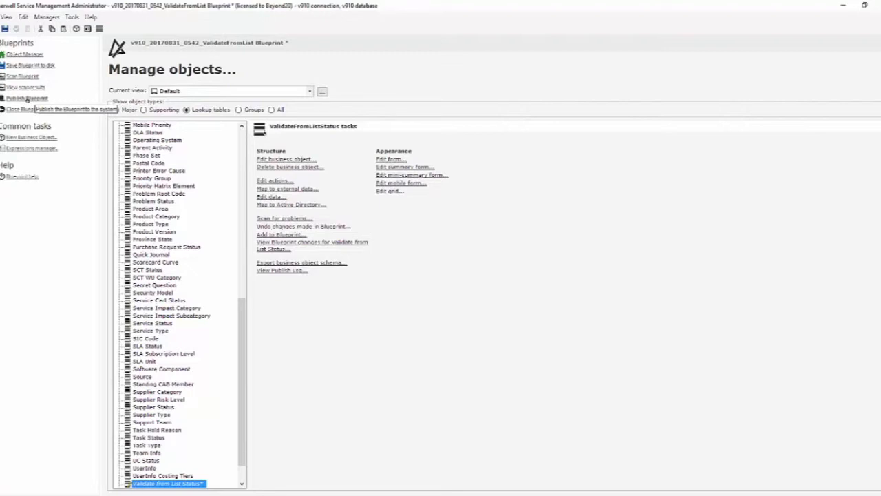
# Open the field properties of the Status field in the supporting object Validate From List.
pyautogui.click(155, 110)
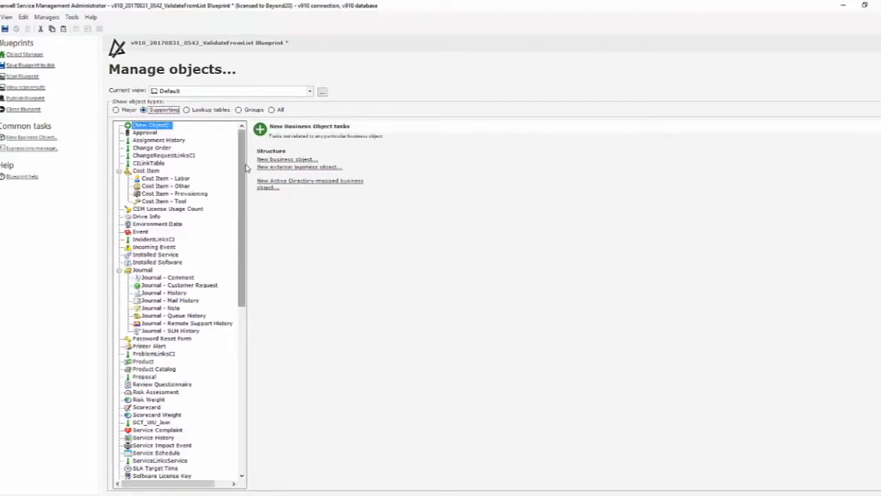
pyautogui.moveTo(242, 171); pyautogui.dragTo(273, 380)
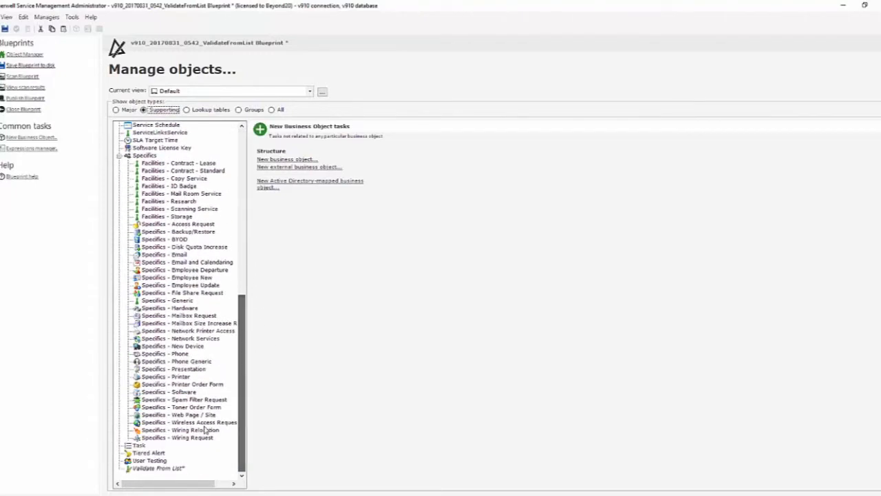
pyautogui.click(150, 469)
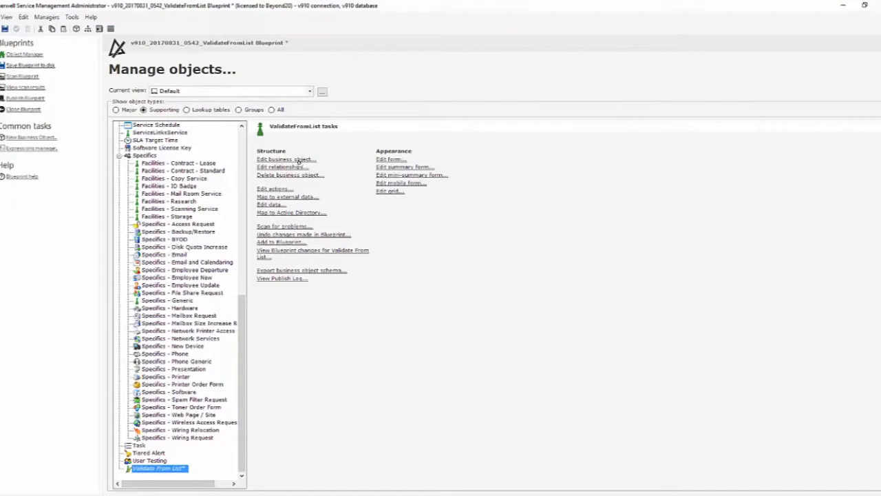
pyautogui.click(298, 161)
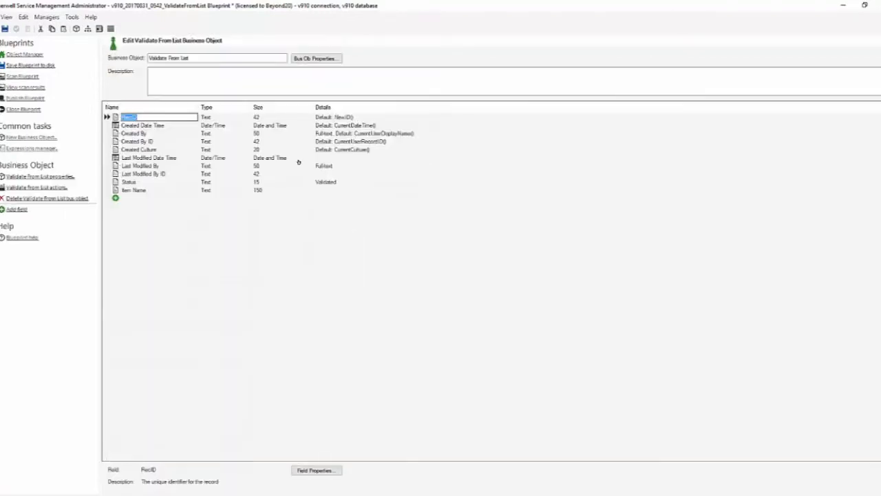
pyautogui.click(133, 183)
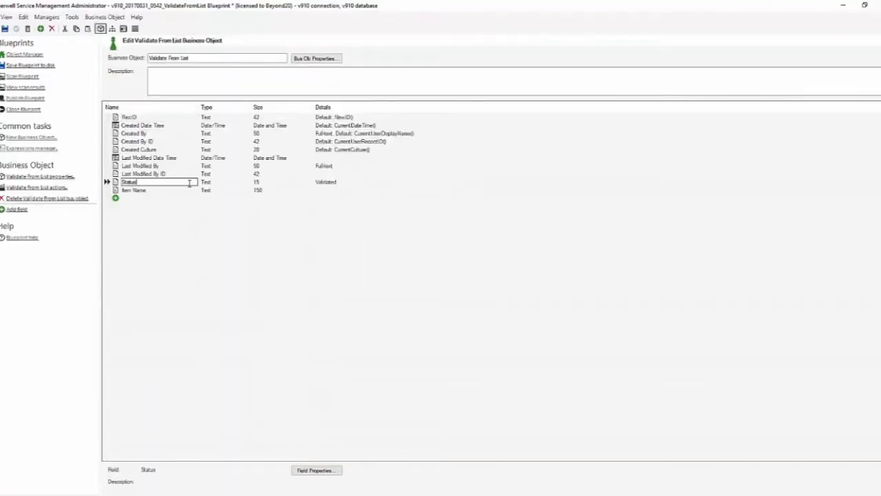
pyautogui.rightClick(127, 181)
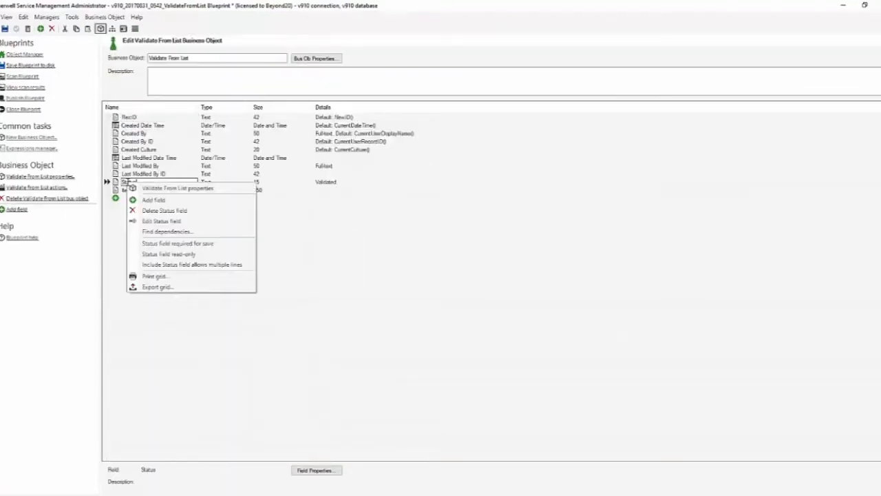
pyautogui.click(172, 220)
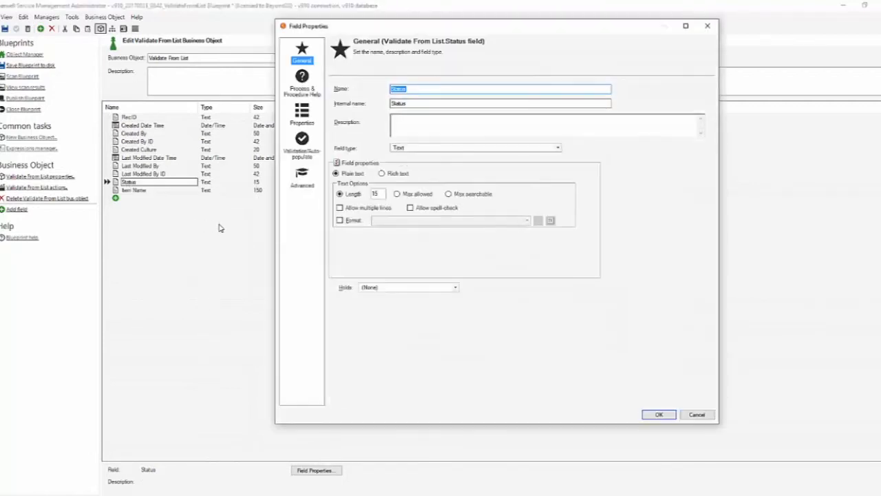
# In the Status field's validation settings, review the existing list values and turn off Validate from list.
pyautogui.click(305, 158)
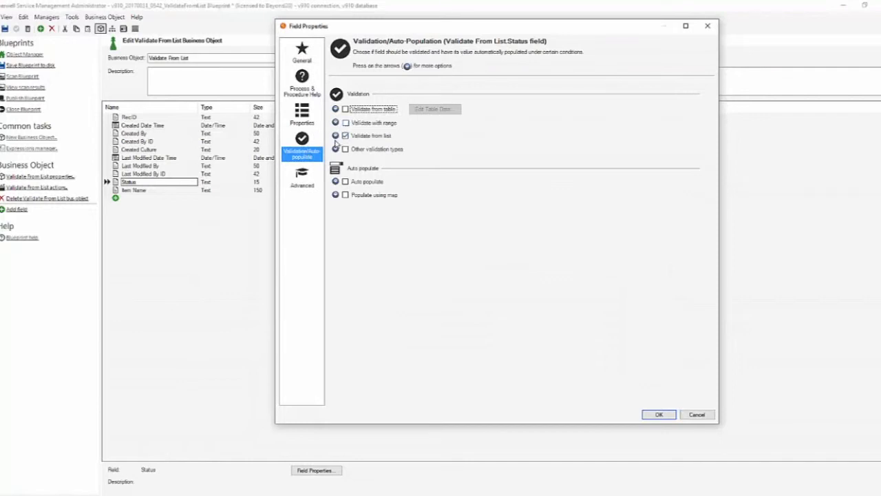
pyautogui.click(335, 136)
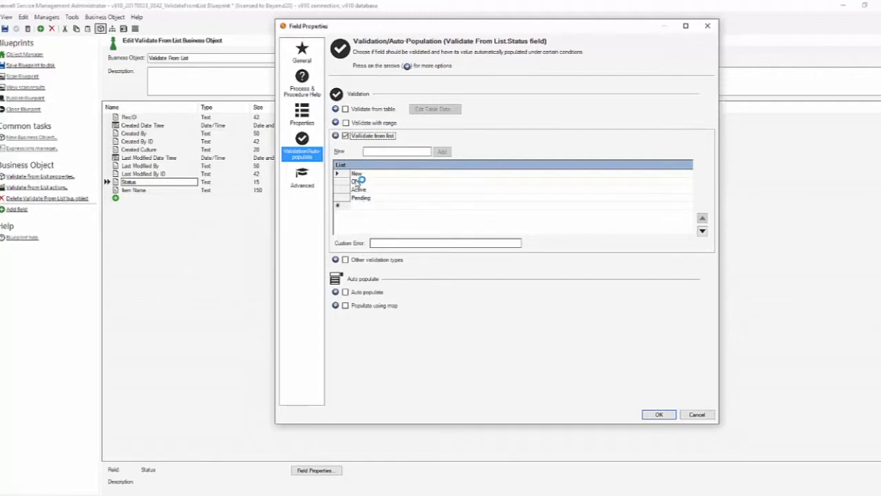
pyautogui.click(346, 136)
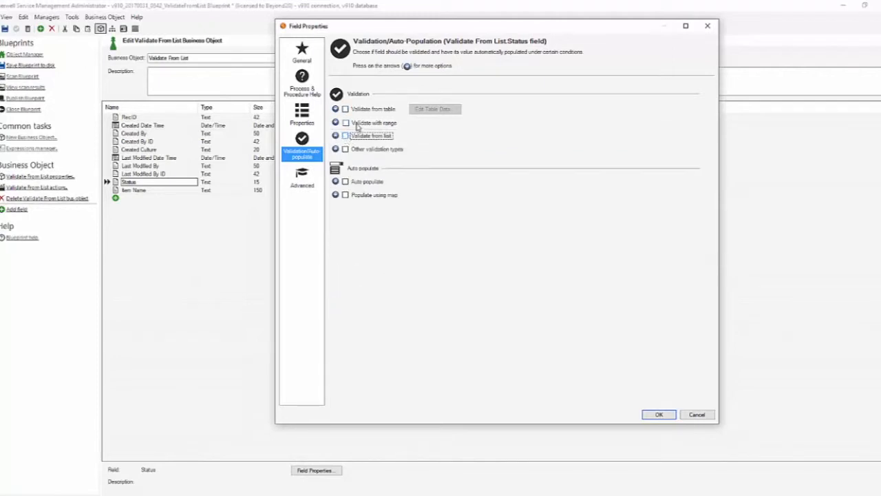
# Enable Validate from table for the Status field, using the Status field of the lookup table Validate from List Status.
pyautogui.click(345, 110)
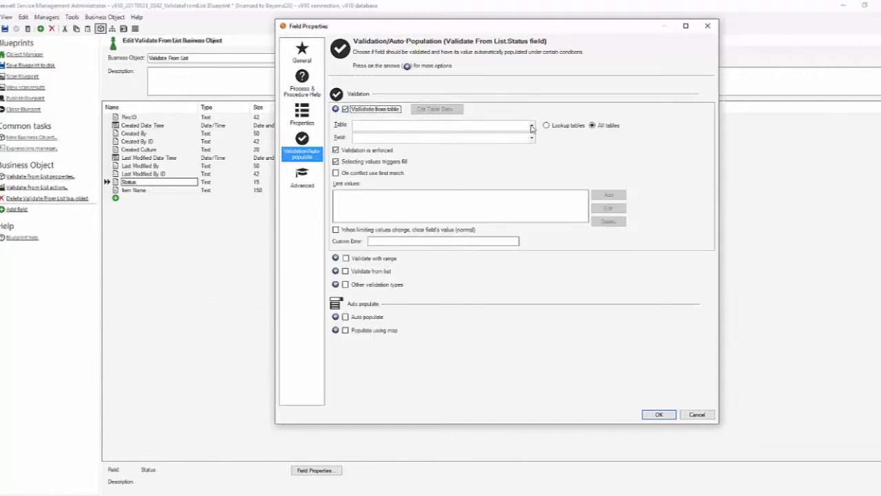
pyautogui.click(554, 127)
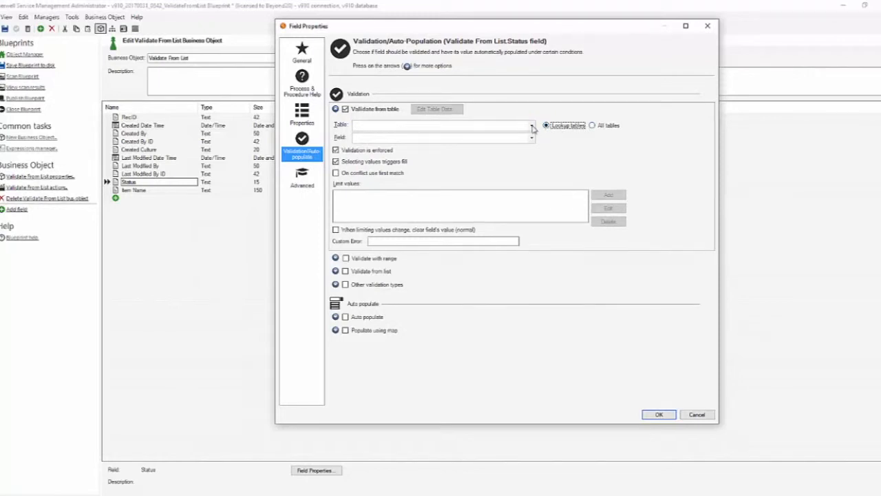
pyautogui.click(531, 126)
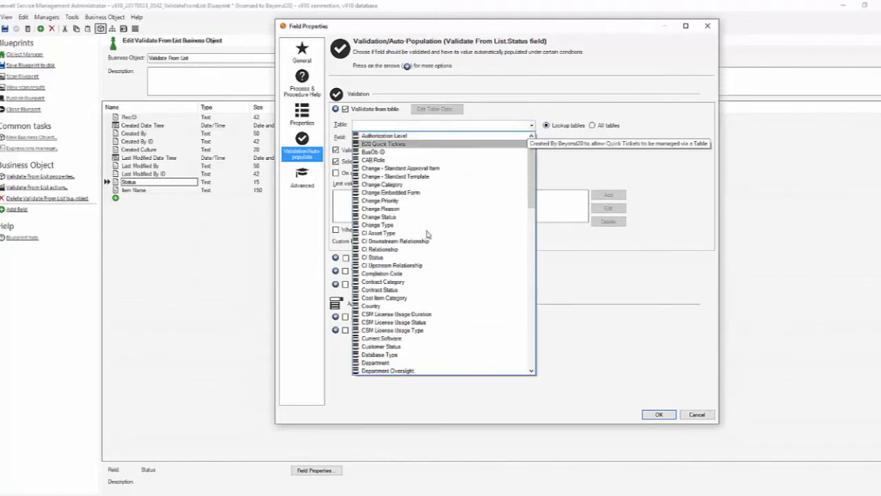
pyautogui.scroll(-10, 378, 261)
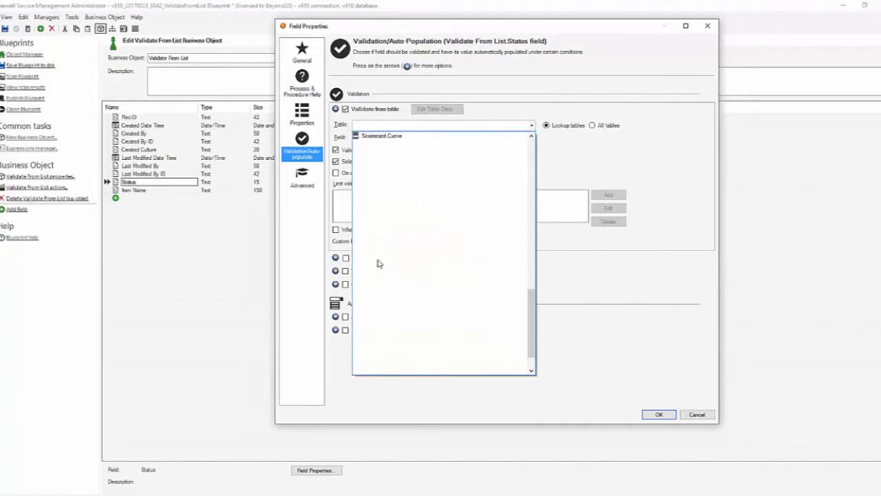
pyautogui.press('v')
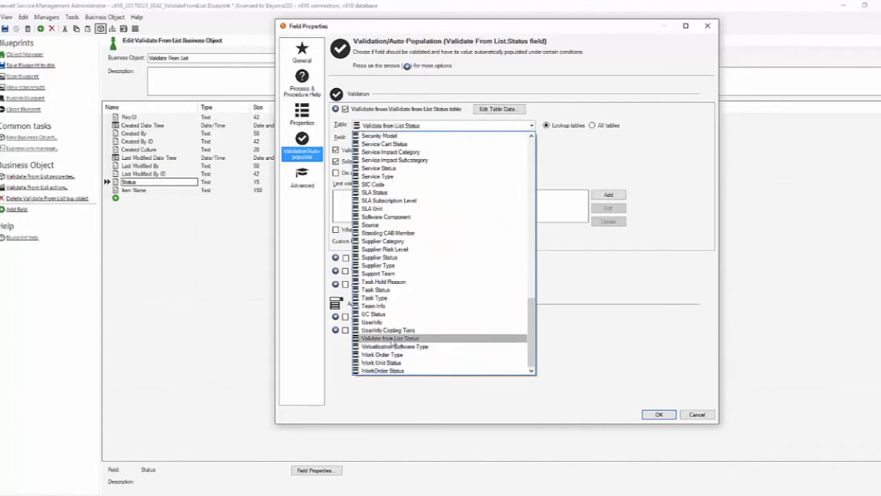
pyautogui.click(393, 343)
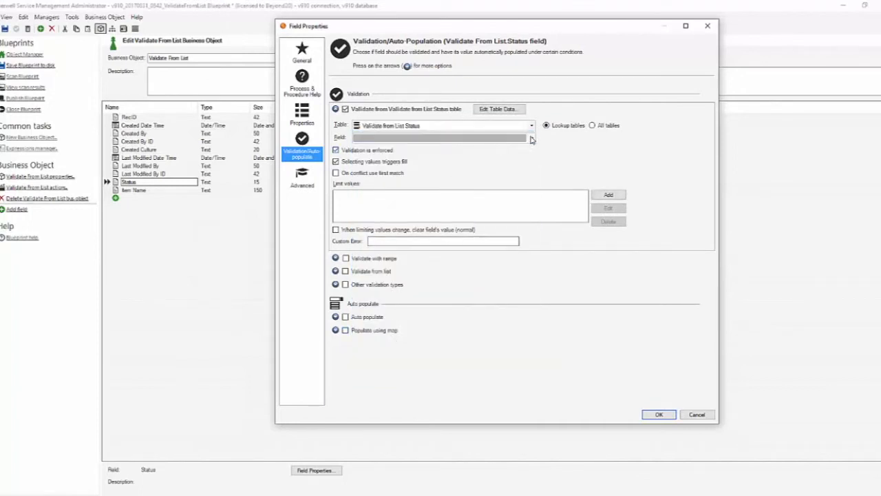
pyautogui.click(490, 138)
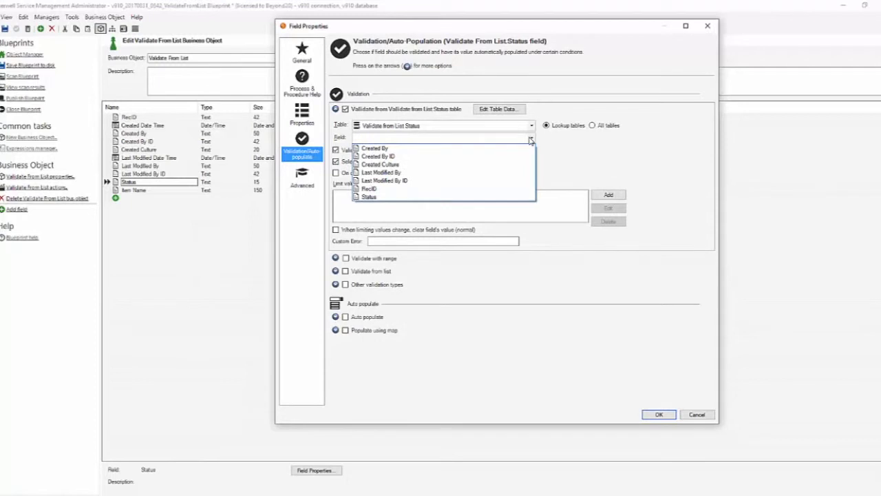
pyautogui.click(389, 197)
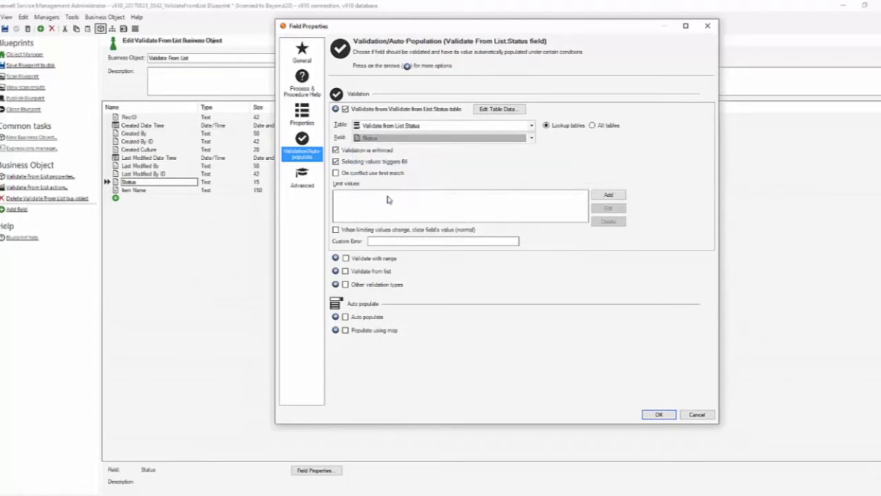
# Enable using the first match on conflict and clearing the field's value when limiting values change, and accept the field properties.
pyautogui.click(335, 175)
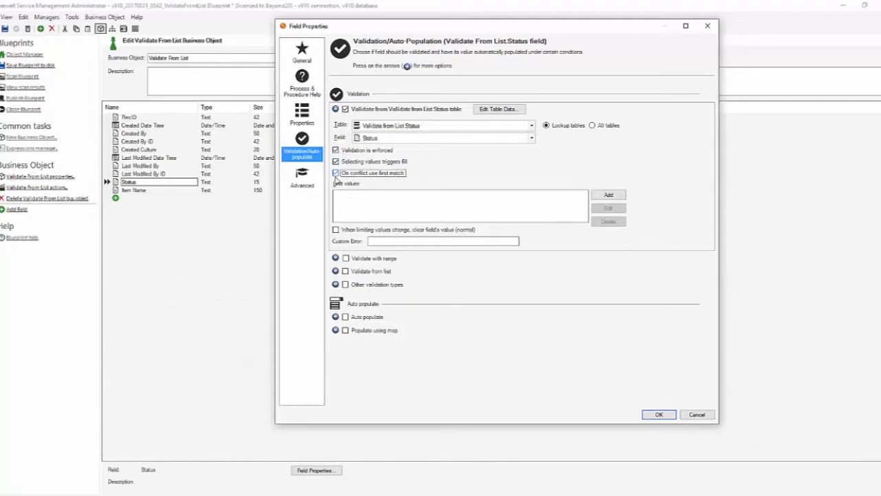
pyautogui.click(341, 231)
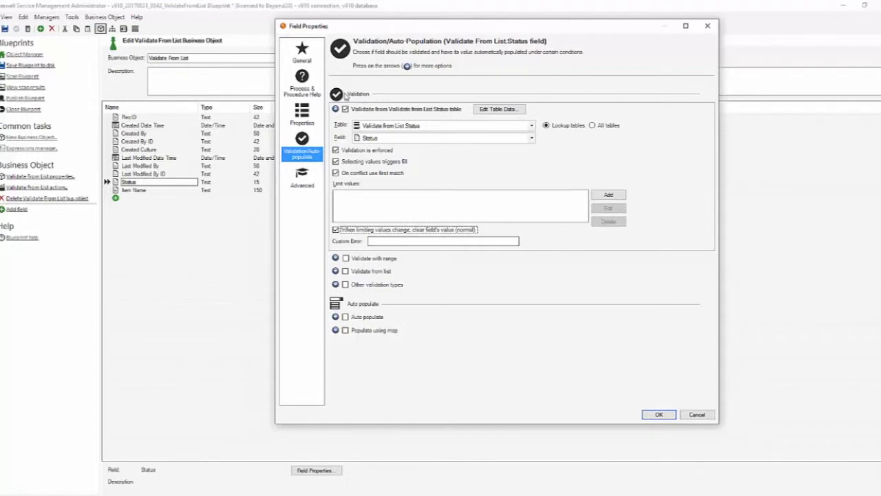
pyautogui.click(336, 271)
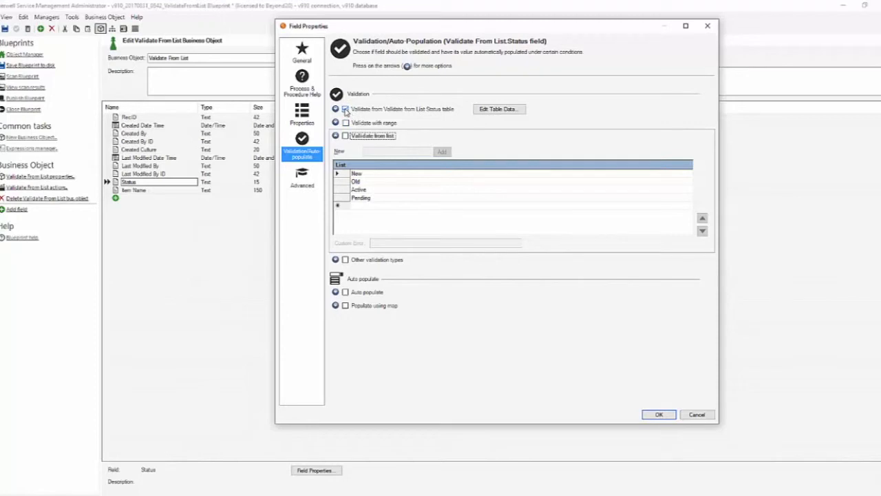
pyautogui.click(345, 109)
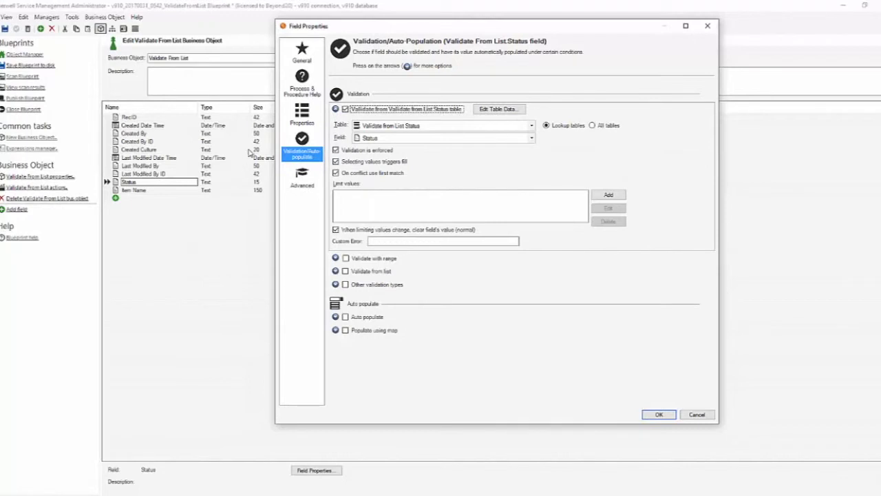
pyautogui.click(653, 417)
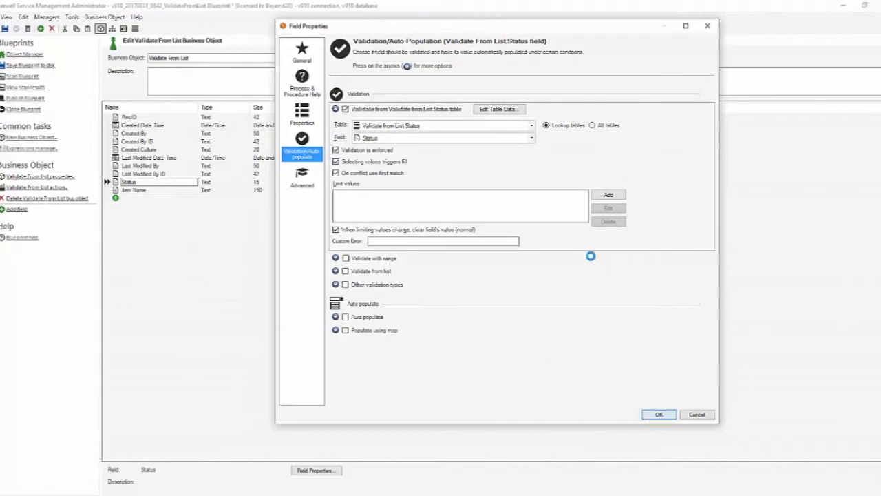
# Publish the blueprint with the Ignore Conflicts option enabled, accepting the scan result.
pyautogui.click(30, 98)
pyautogui.click(450, 249)
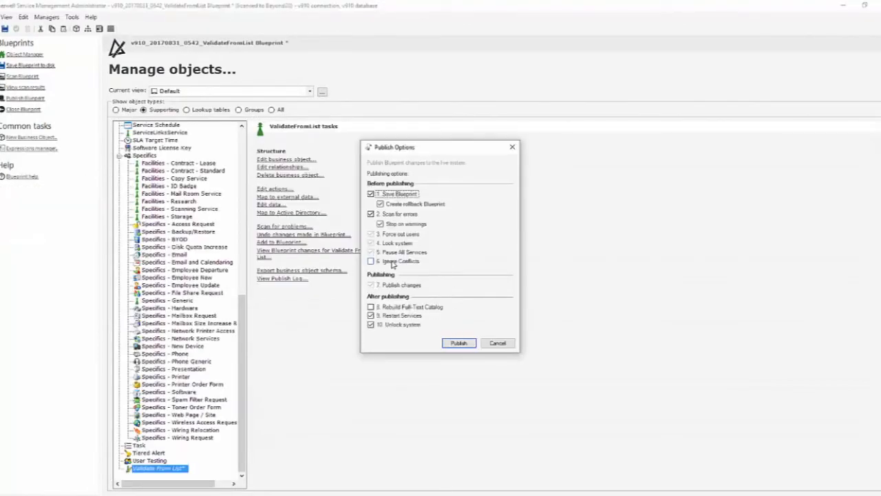
pyautogui.click(393, 262)
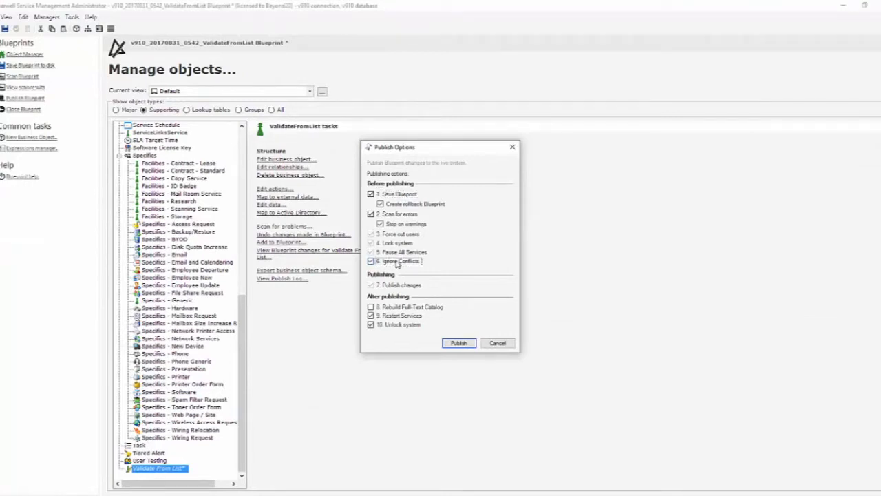
pyautogui.click(454, 343)
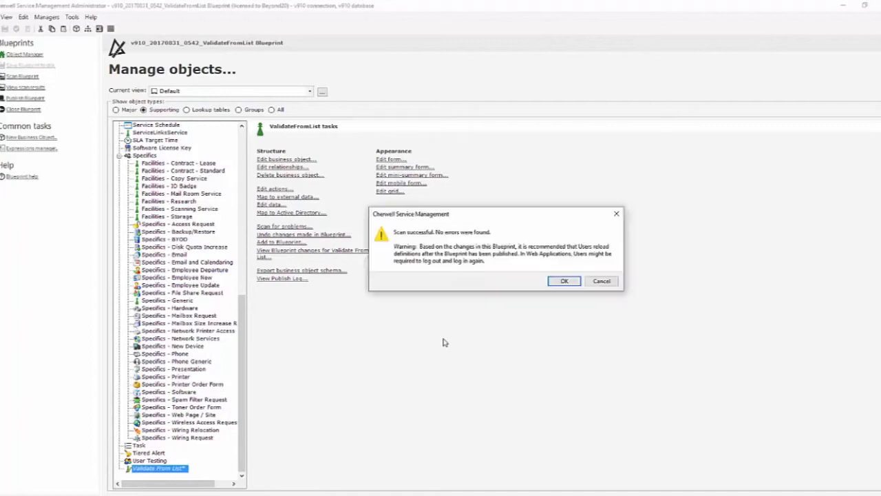
pyautogui.click(565, 282)
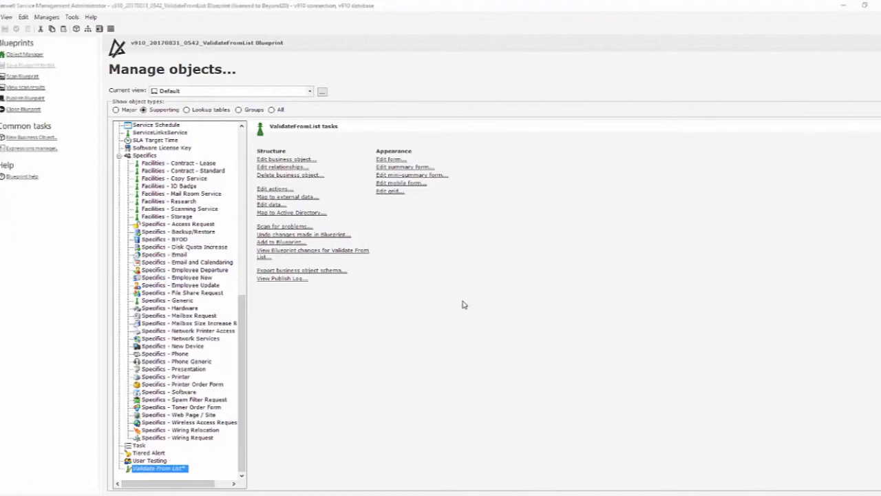
pyautogui.click(547, 262)
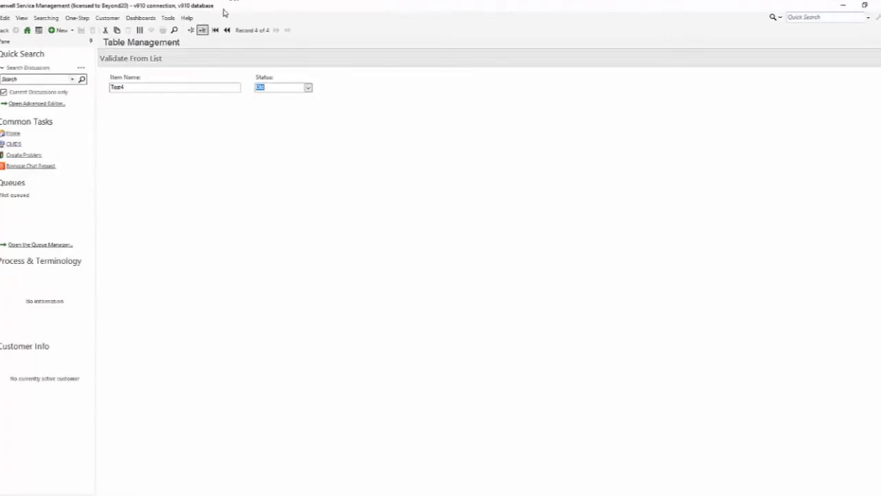
# In the Service Management client, reload the definitions and show the Validate From List records in Table Management.
pyautogui.click(187, 18)
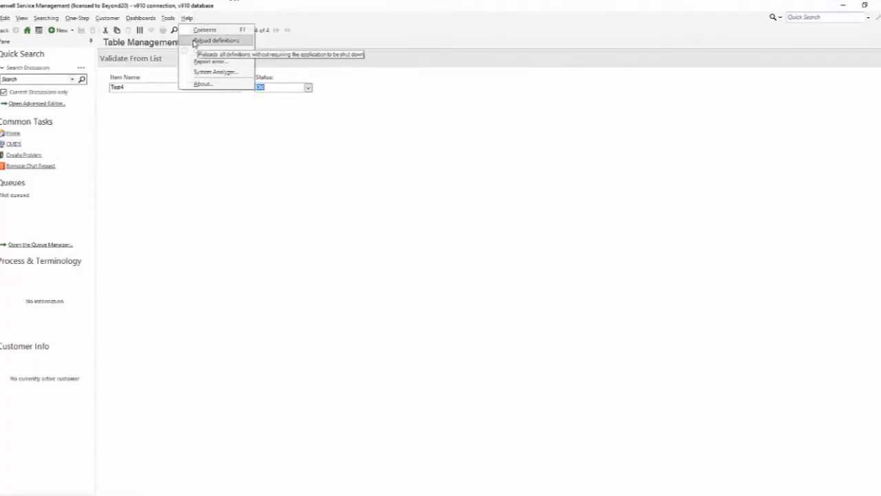
pyautogui.click(196, 43)
pyautogui.click(168, 18)
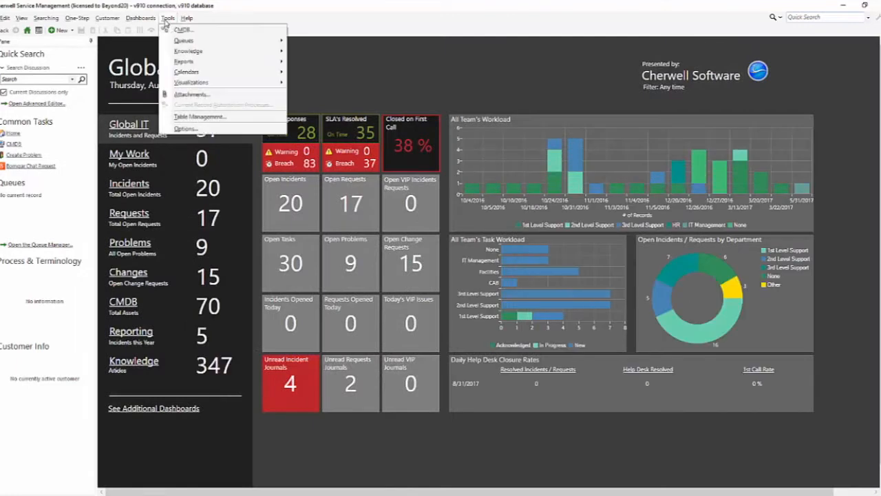
pyautogui.click(194, 116)
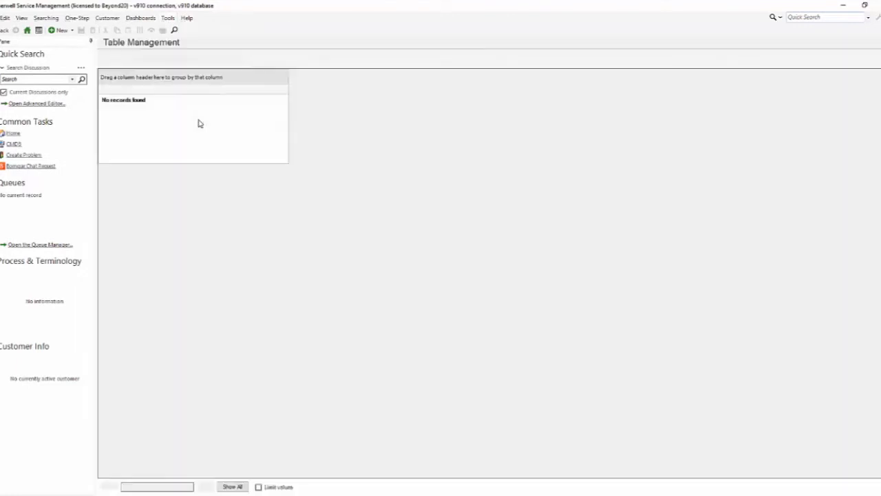
pyautogui.click(178, 60)
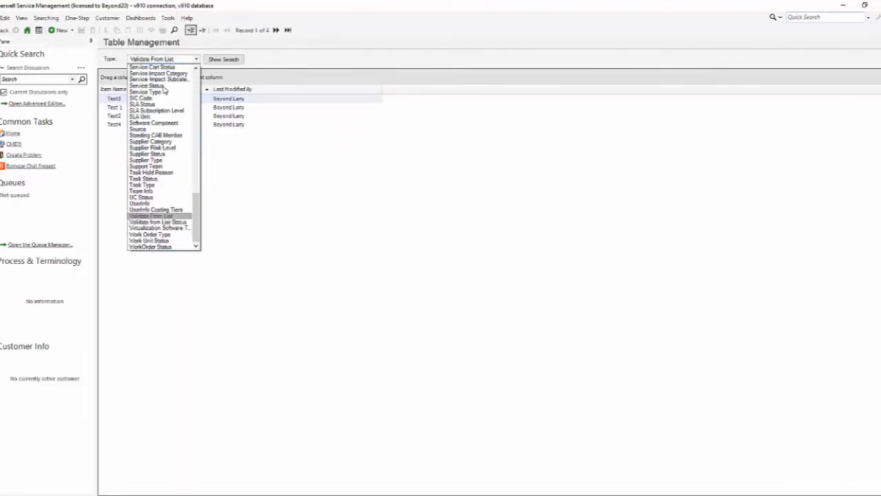
pyautogui.click(175, 216)
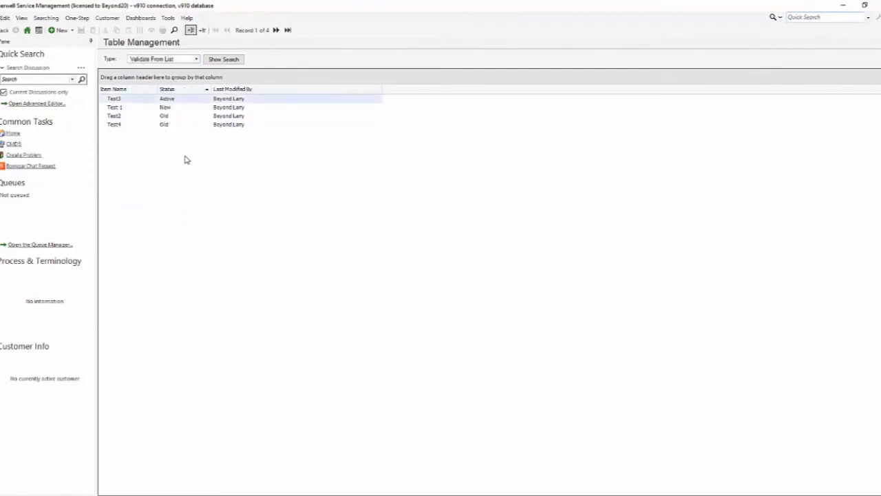
# Create and save a Validate From List record named Test5 with status Active, and return to the record list.
pyautogui.click(59, 30)
pyautogui.click(147, 88)
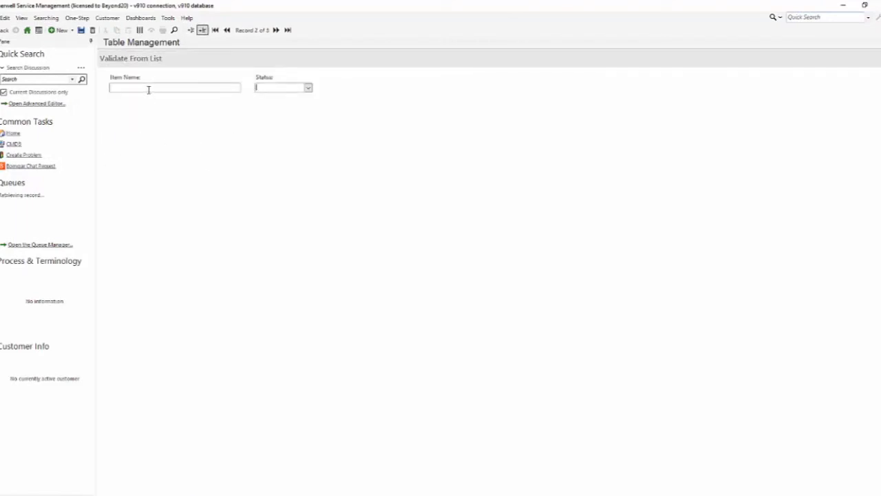
pyautogui.write('Test5')
pyautogui.click(307, 88)
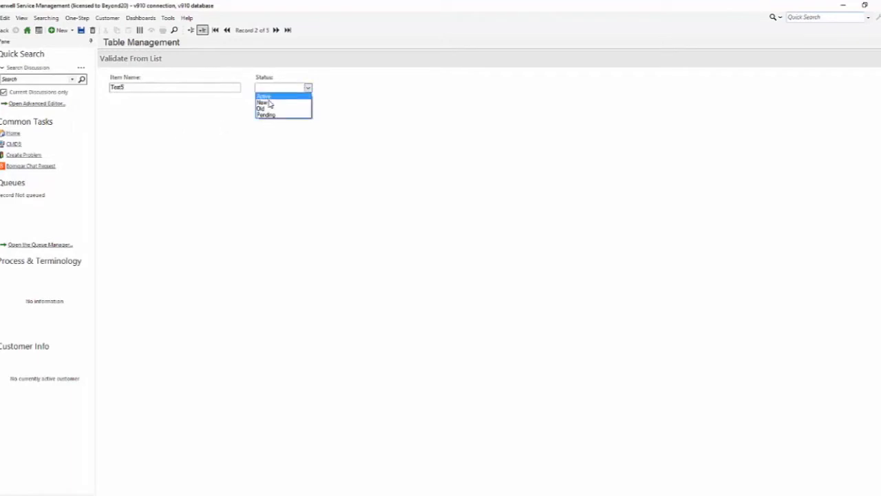
pyautogui.click(264, 96)
pyautogui.click(81, 30)
pyautogui.click(190, 31)
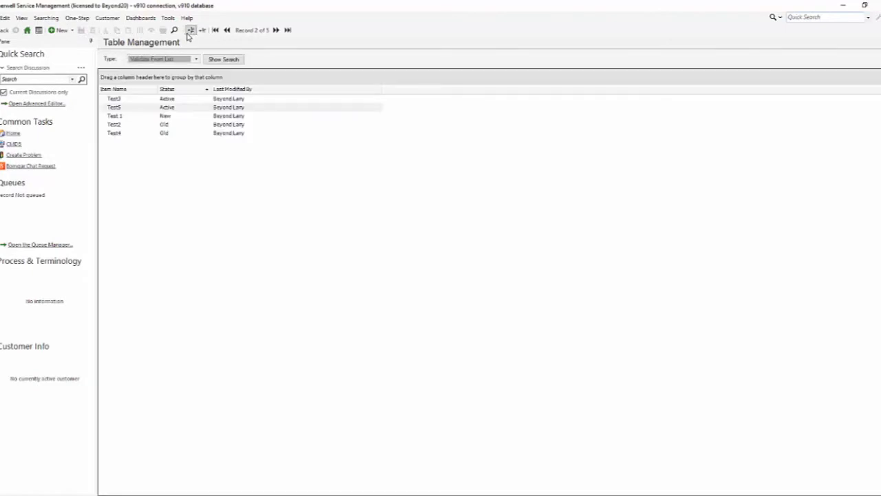
# In Table Management, add and save a new status record named Yay in the Validate from List Status table.
pyautogui.click(167, 18)
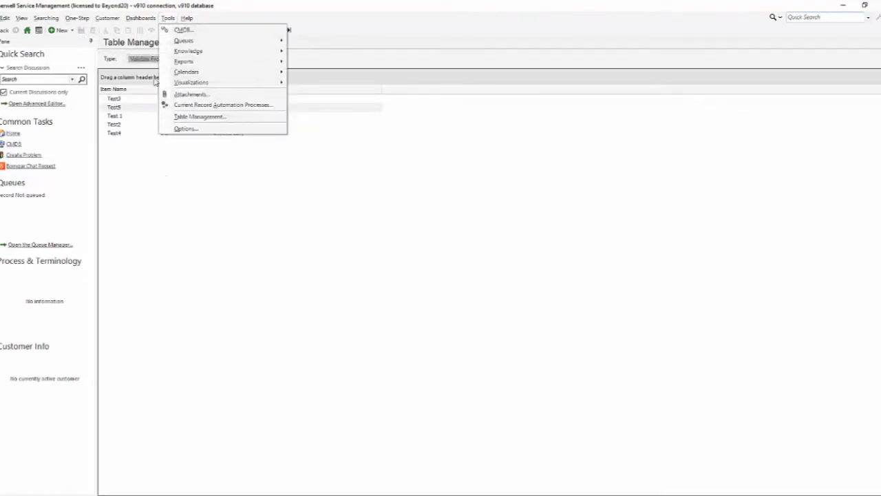
pyautogui.click(193, 117)
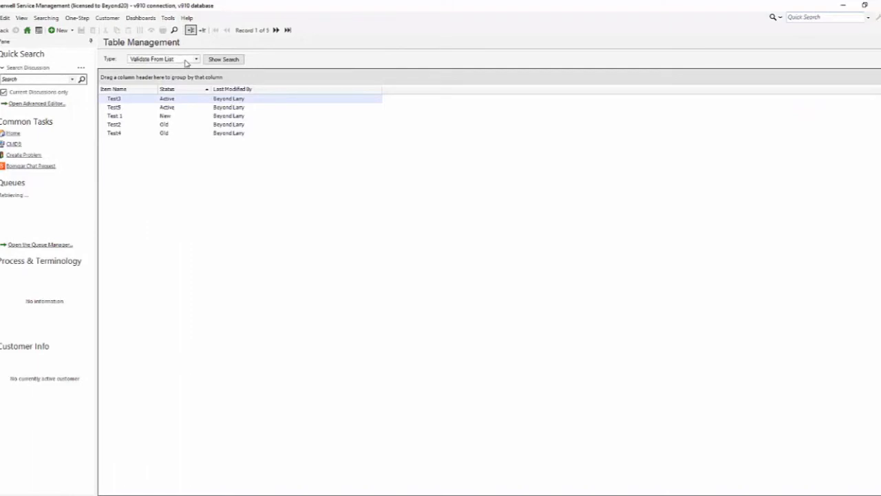
pyautogui.click(185, 60)
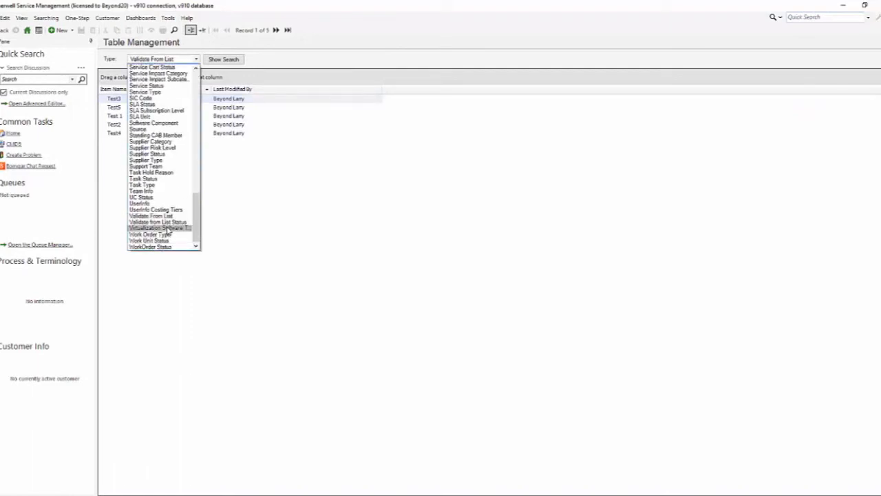
pyautogui.click(168, 222)
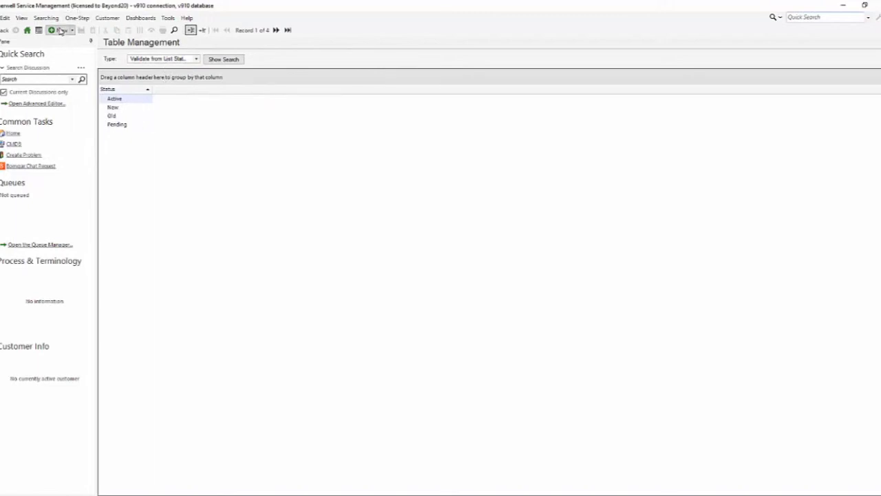
pyautogui.click(58, 31)
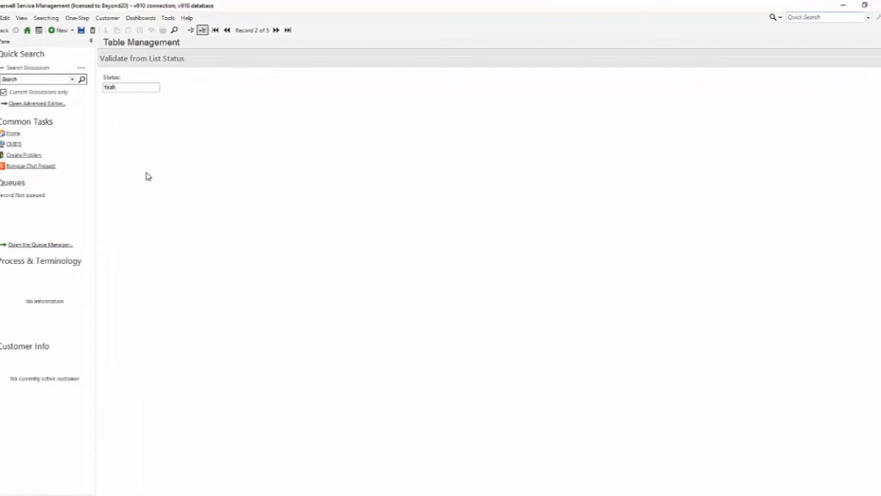
pyautogui.press('BackSpace')
pyautogui.click(80, 30)
# Return to the Table Management record list and switch the record type to Validate From List.
pyautogui.click(167, 18)
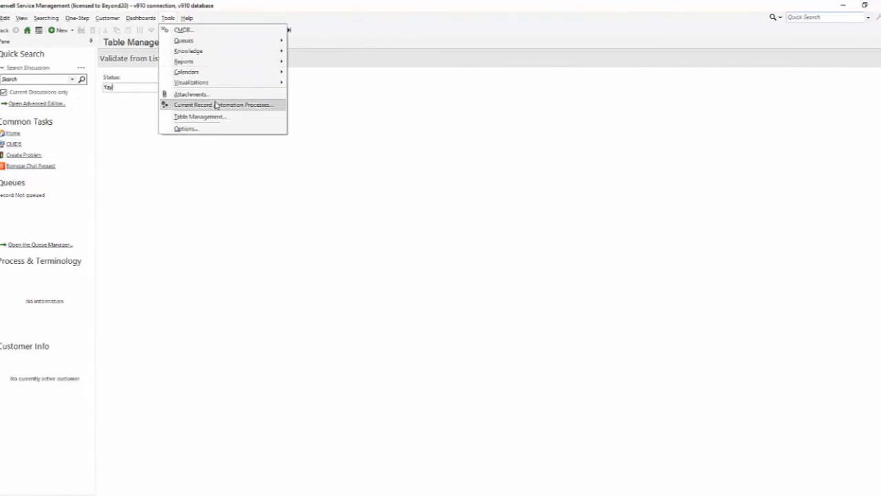
pyautogui.click(213, 117)
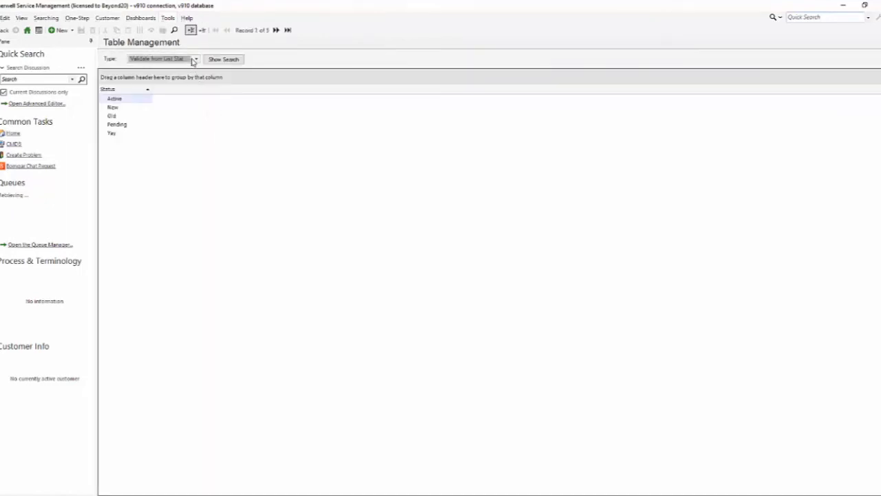
pyautogui.click(191, 59)
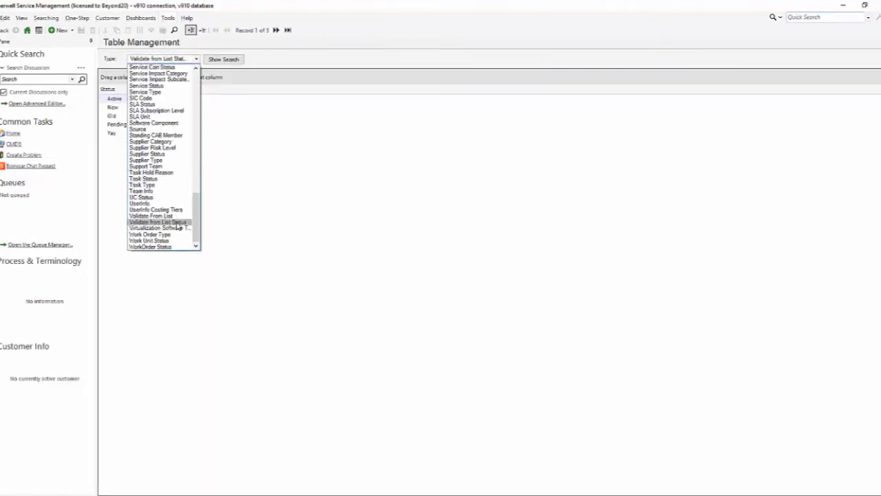
pyautogui.click(171, 216)
# Create and save a new Validate From List record named Item6 with status Pending.
pyautogui.click(62, 30)
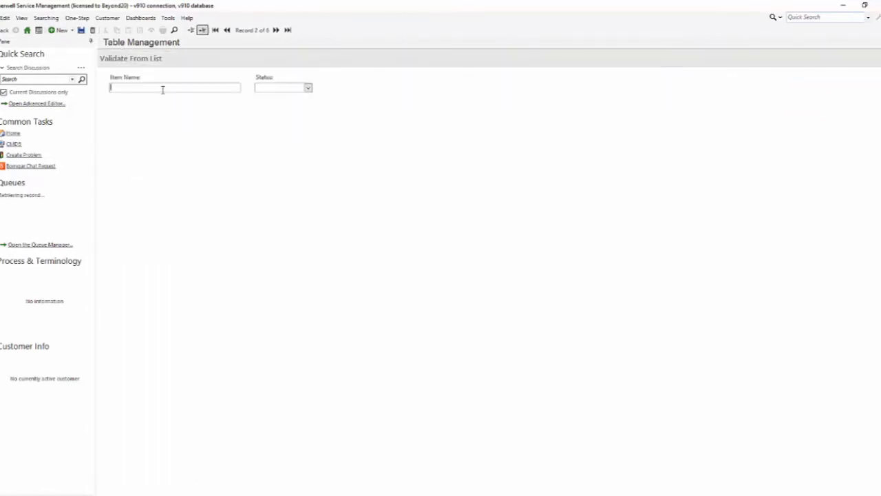
pyautogui.write('Item6')
pyautogui.click(308, 88)
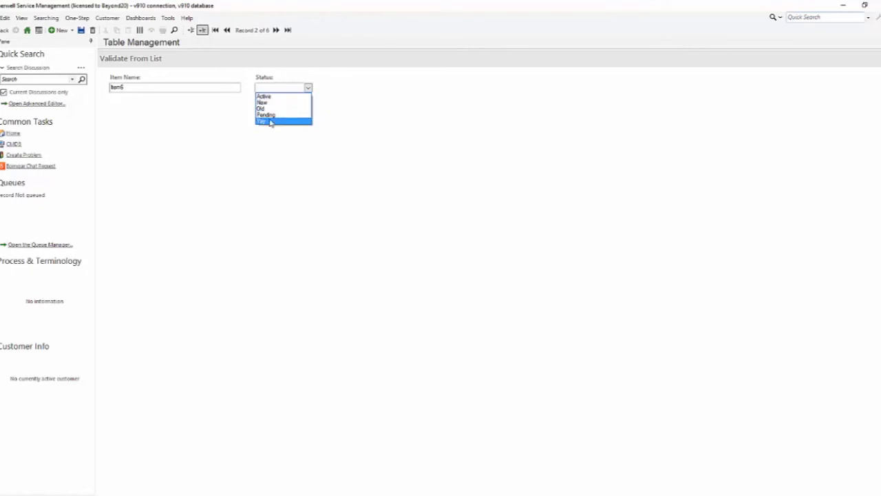
pyautogui.click(274, 115)
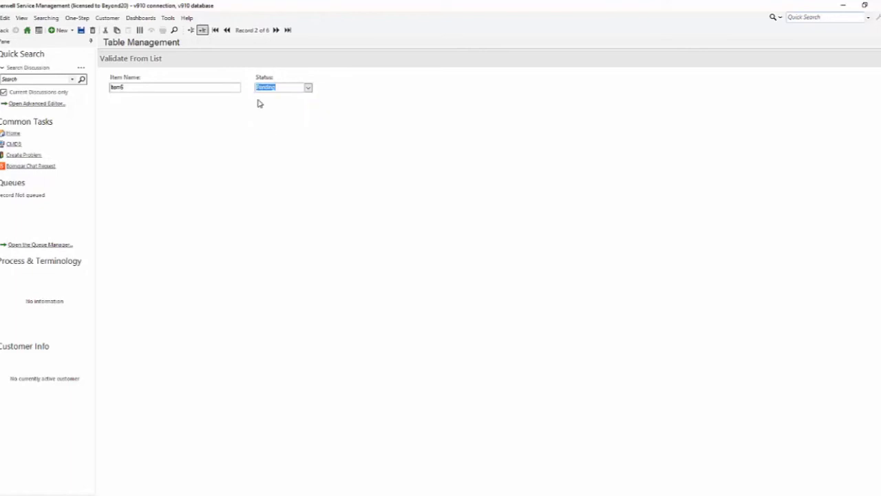
pyautogui.click(81, 31)
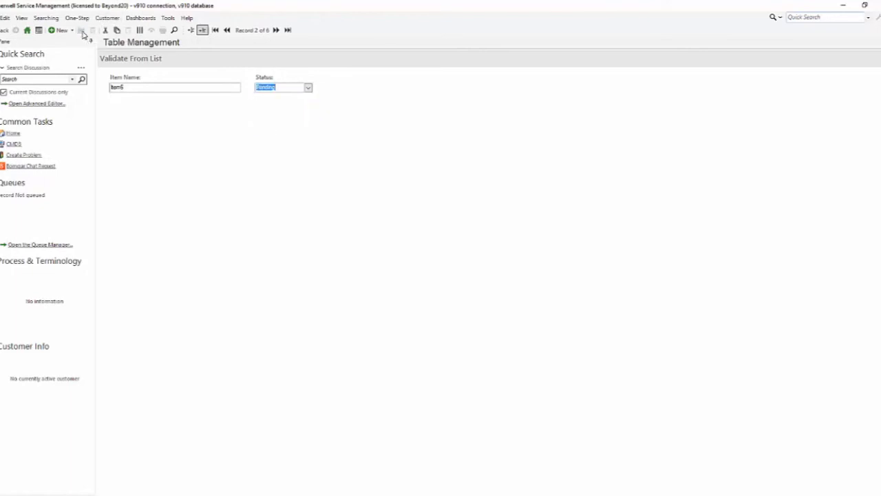